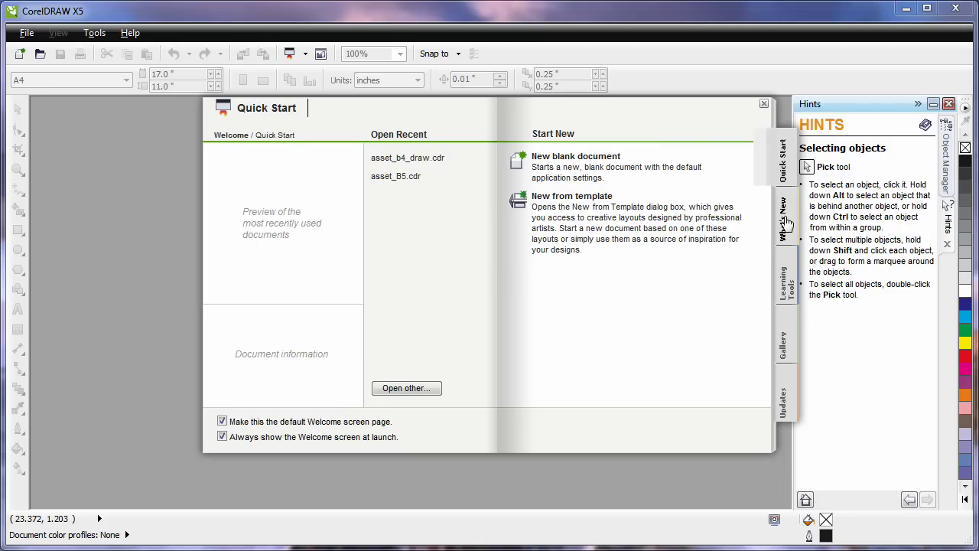
Browse the Learning Tools and Gallery welcome pages, then return to the Quick Start page
left_click(786, 289)
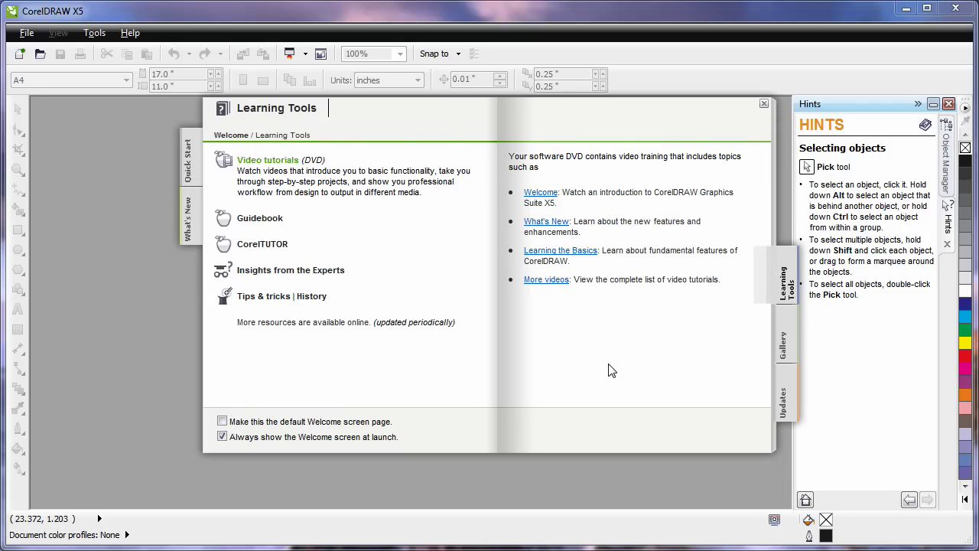
left_click(785, 346)
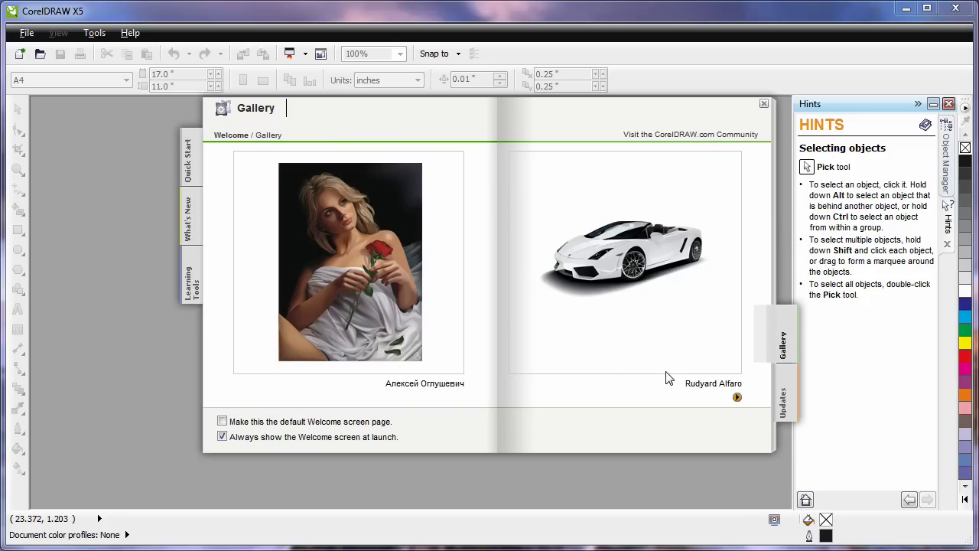
left_click(187, 164)
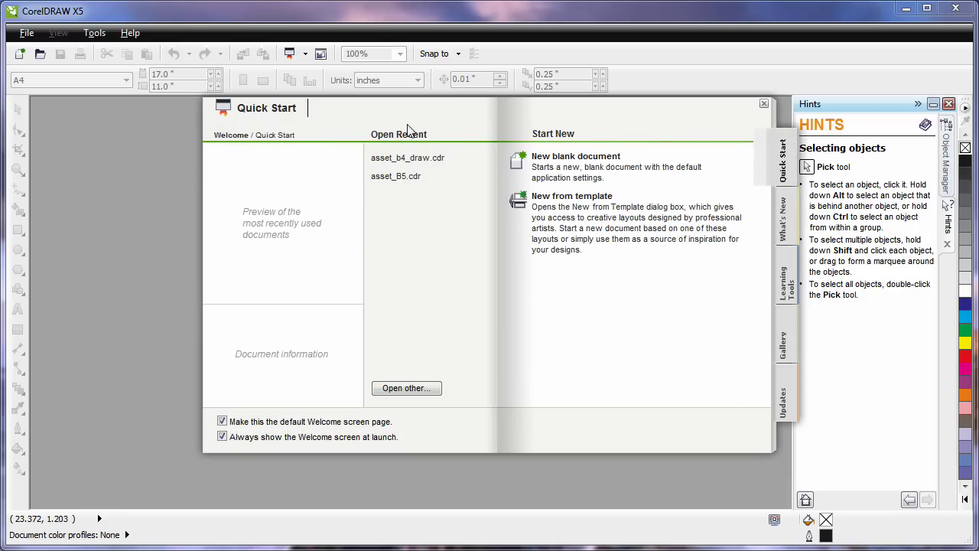
mouse_move(412, 163)
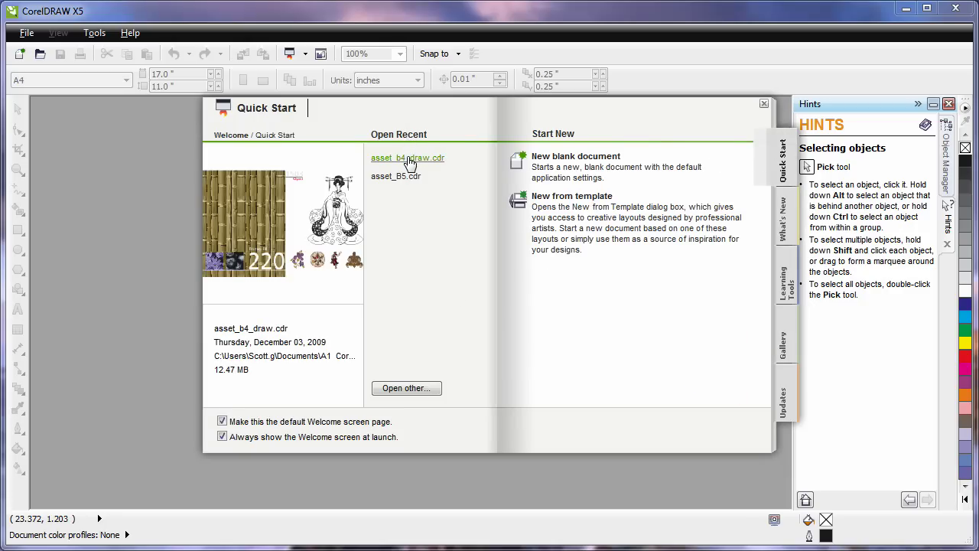
mouse_move(405, 182)
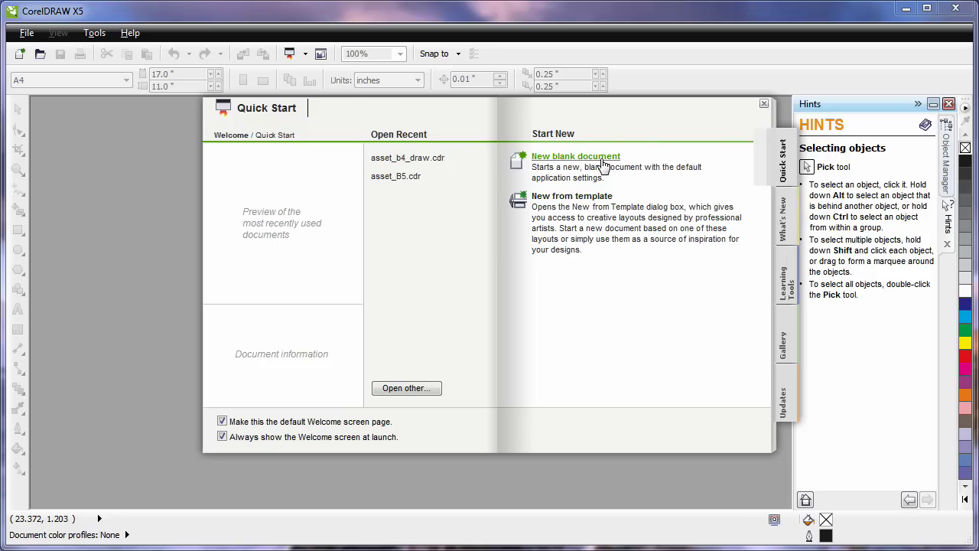
Create a new blank A4 document keeping the CorelDRAW default preset destination
left_click(602, 159)
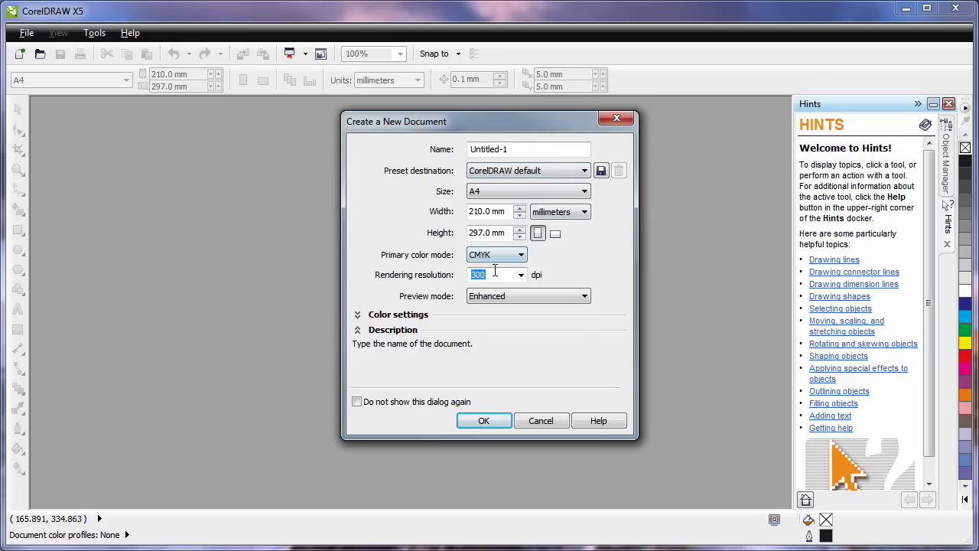
left_click(584, 171)
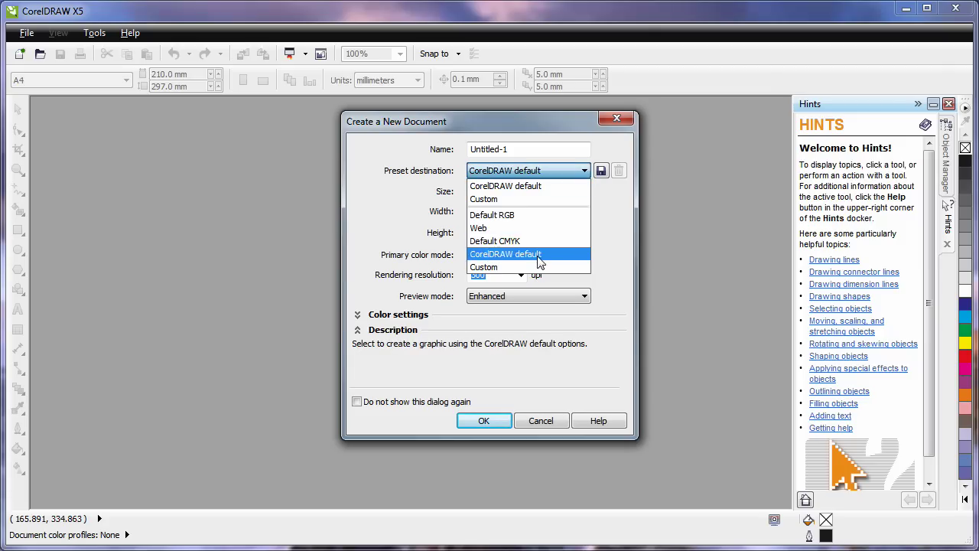
left_click(616, 230)
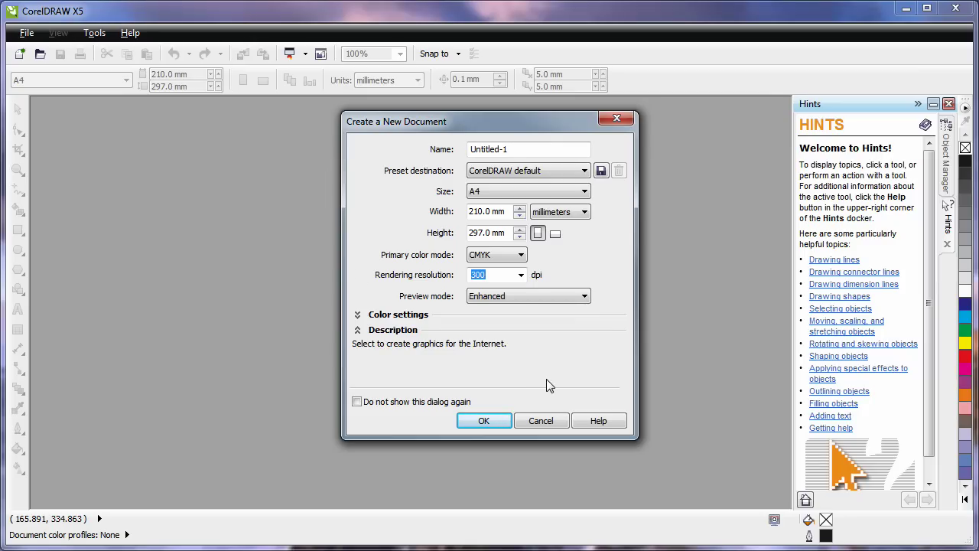
left_click(484, 422)
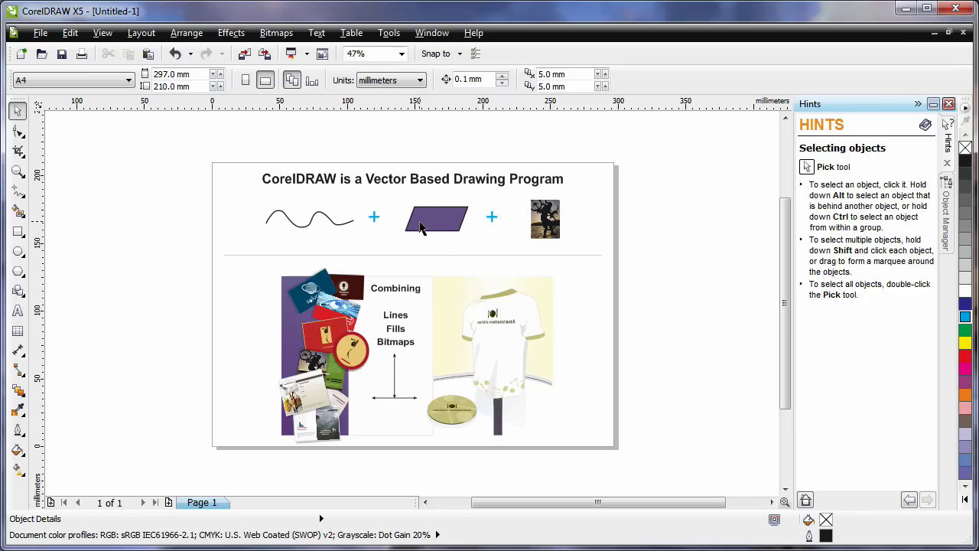
left_click(555, 221)
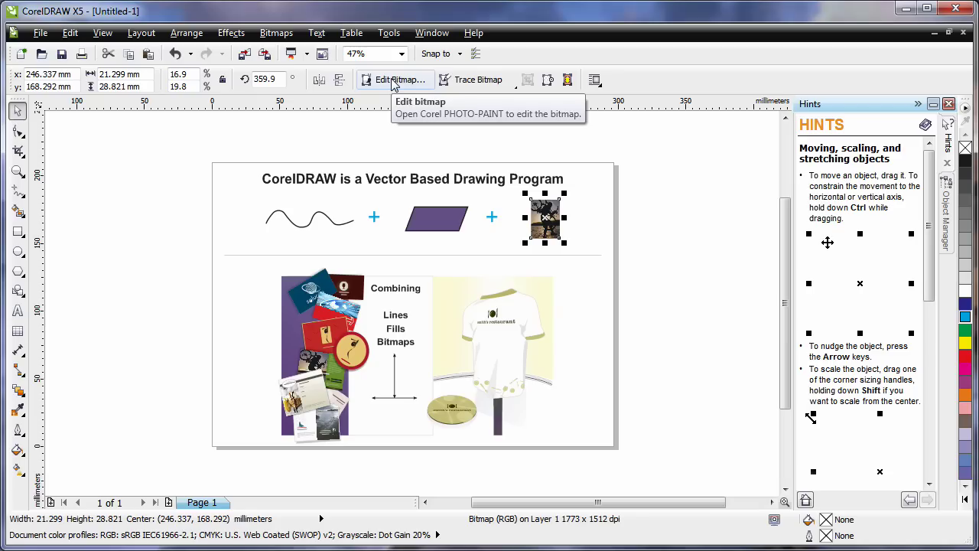
left_click(632, 366)
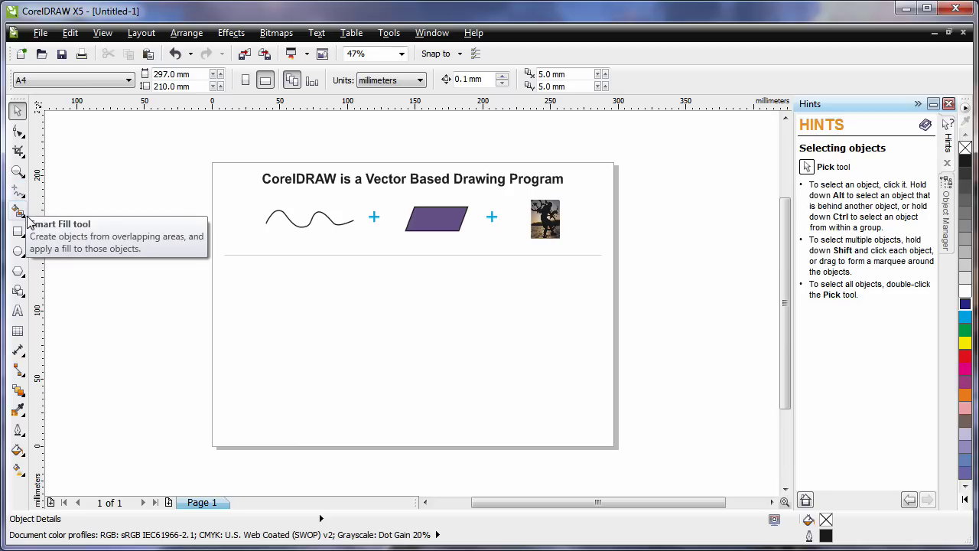
Look through the Crop and Curve tool flyouts in the toolbox
left_click(24, 159)
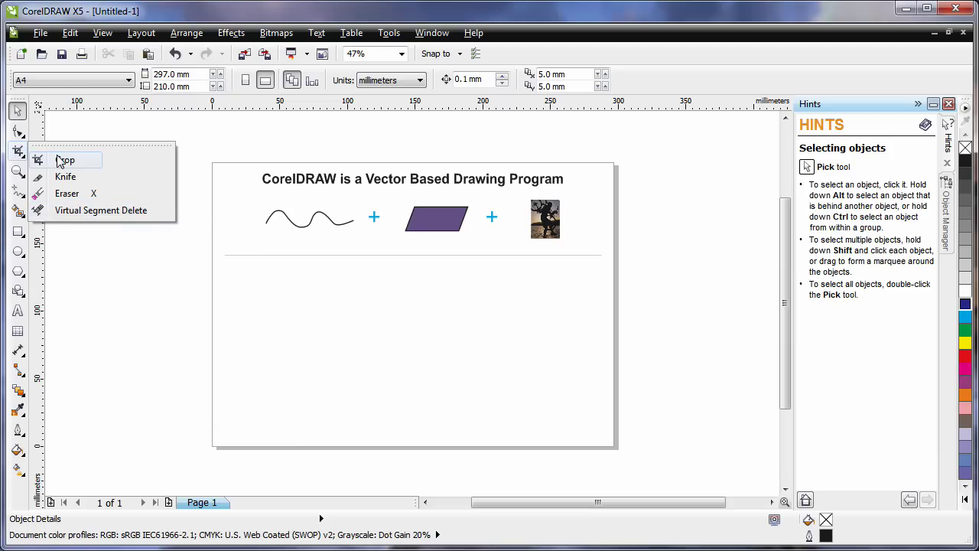
left_click(21, 195)
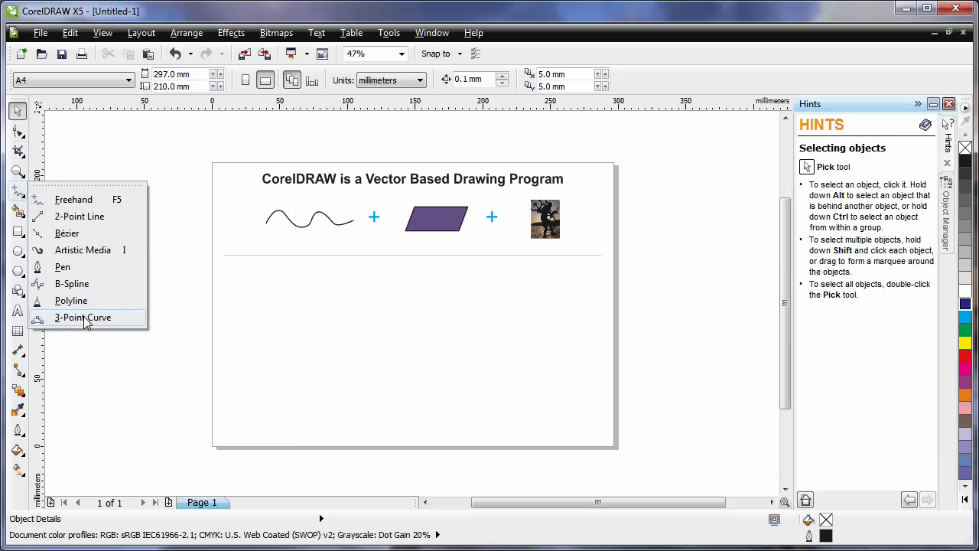
With the Freehand tool, draw a slanted straight line and a wavy curve below it
left_click(72, 200)
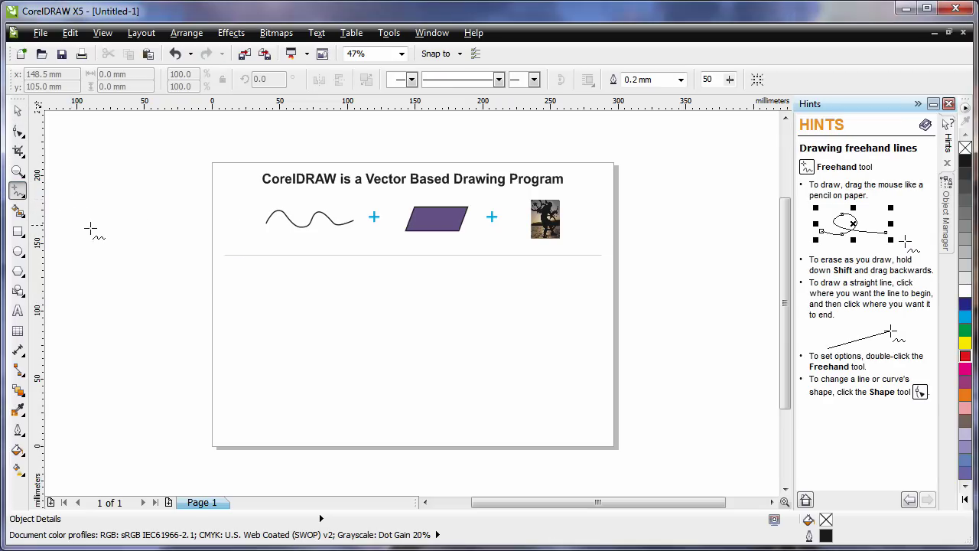
left_click(233, 275)
left_click(589, 311)
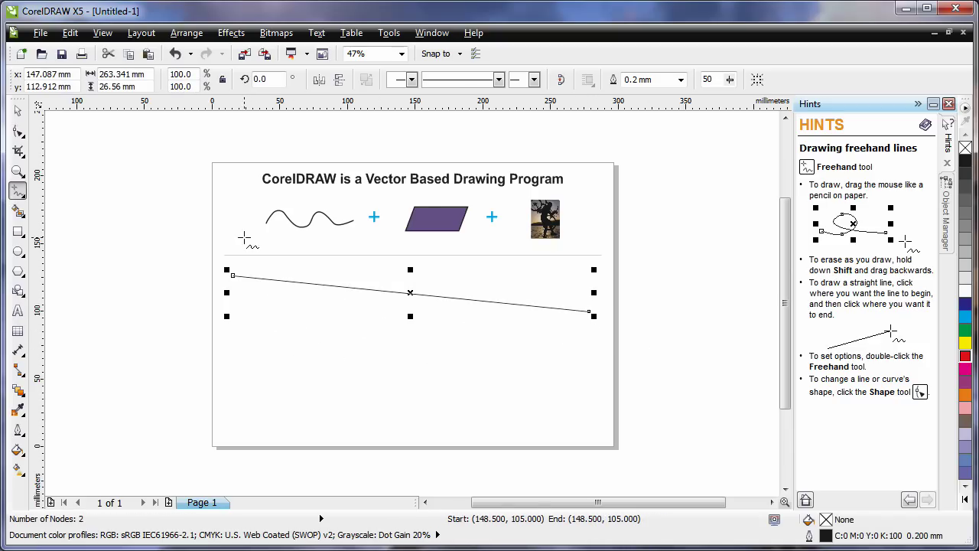
mouse_move(222, 427)
left_mouse_down()
mouse_move(244, 364)
mouse_move(298, 329)
mouse_move(354, 411)
mouse_move(395, 399)
mouse_move(431, 351)
mouse_move(465, 358)
mouse_move(514, 408)
mouse_move(572, 392)
left_mouse_up()
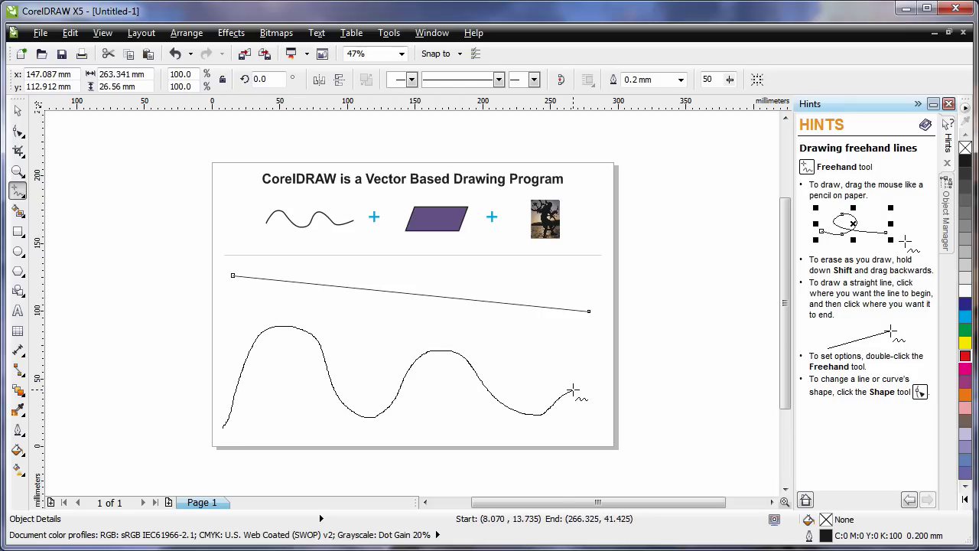
left_click_drag(573, 392, 572, 391)
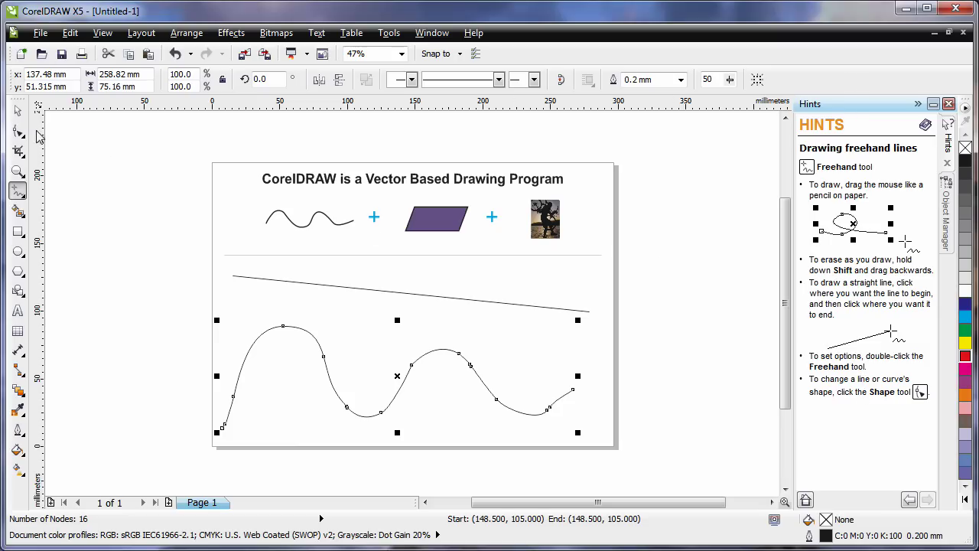
Reshape the wavy curve with the Shape tool, deleting a node and dragging its humps
left_click(19, 132)
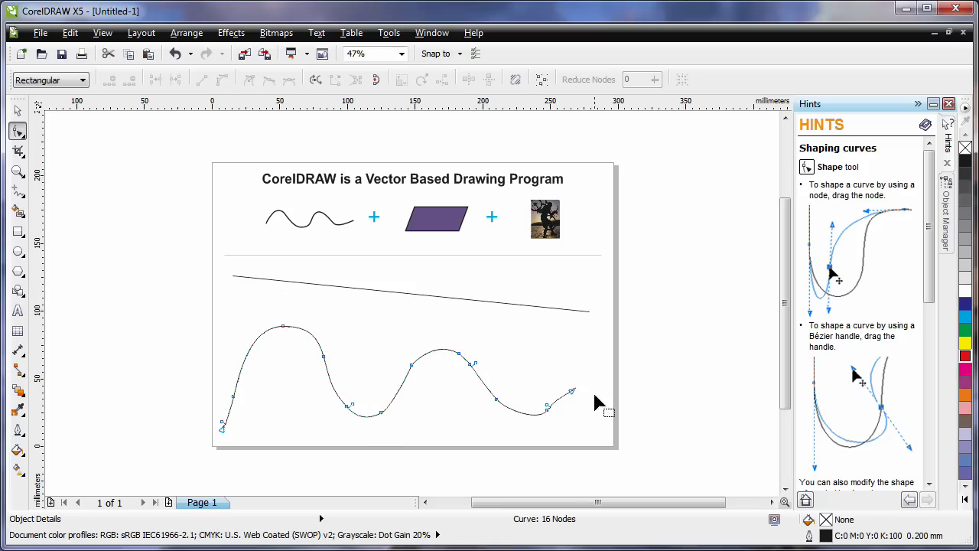
left_click(412, 366)
key("Delete")
left_click_drag(283, 328, 243, 302)
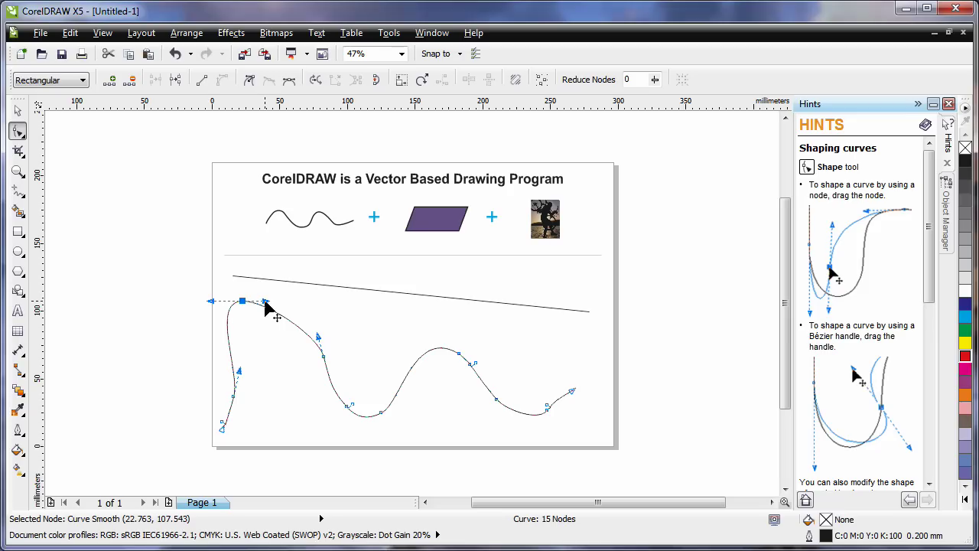
left_click_drag(265, 301, 414, 301)
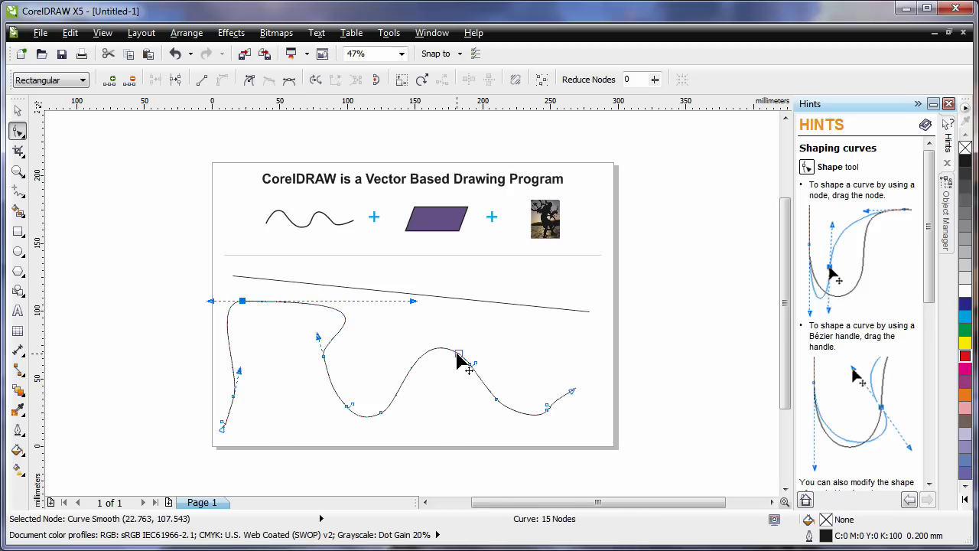
left_click_drag(458, 355, 559, 348)
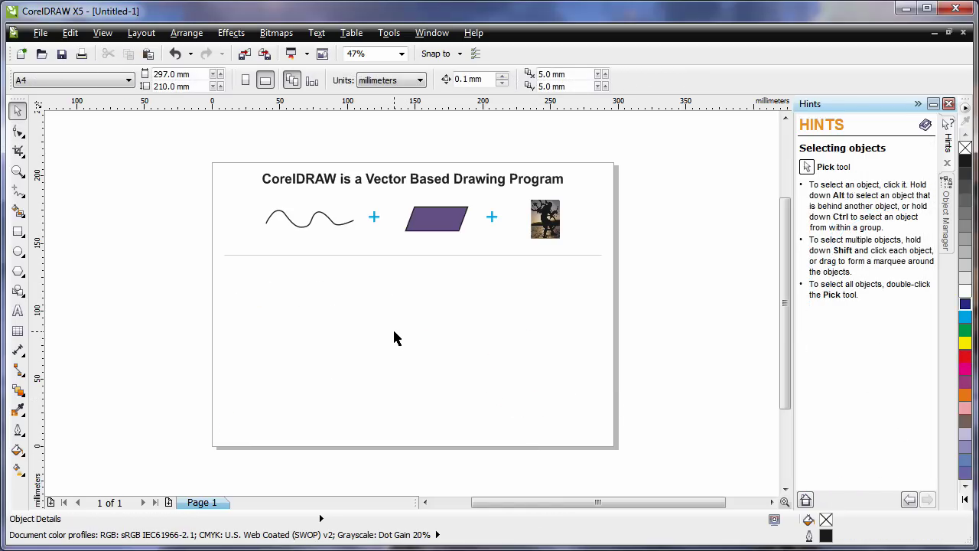
left_click(17, 252)
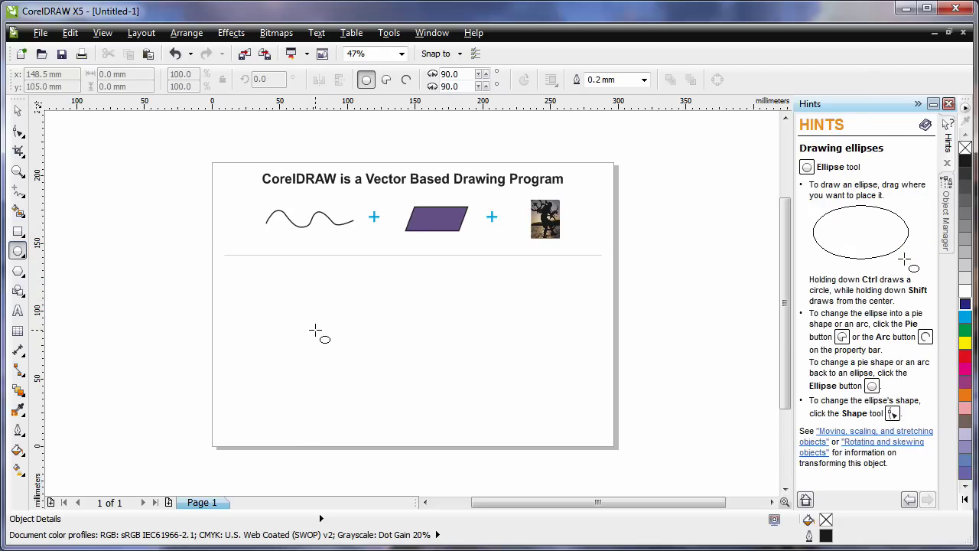
left_click_drag(313, 293, 527, 377)
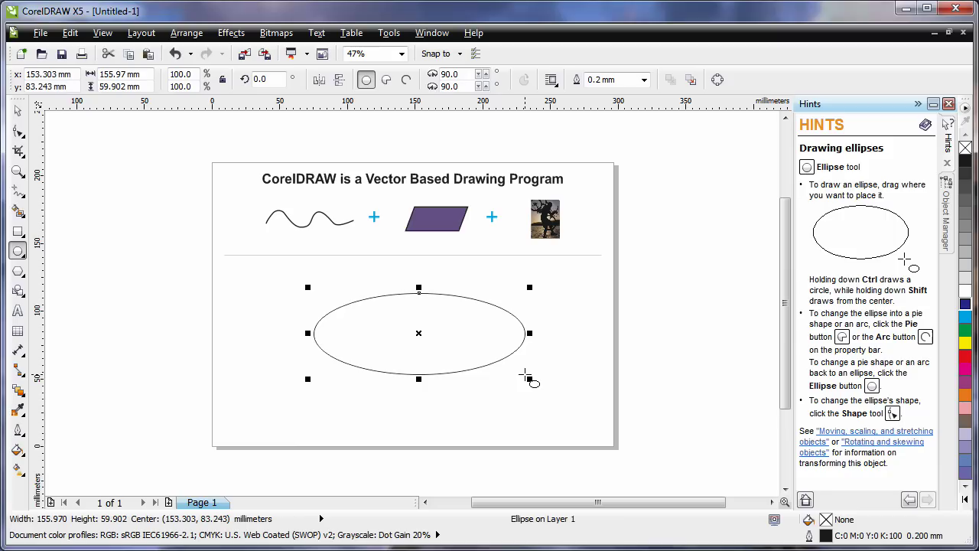
left_click(18, 112)
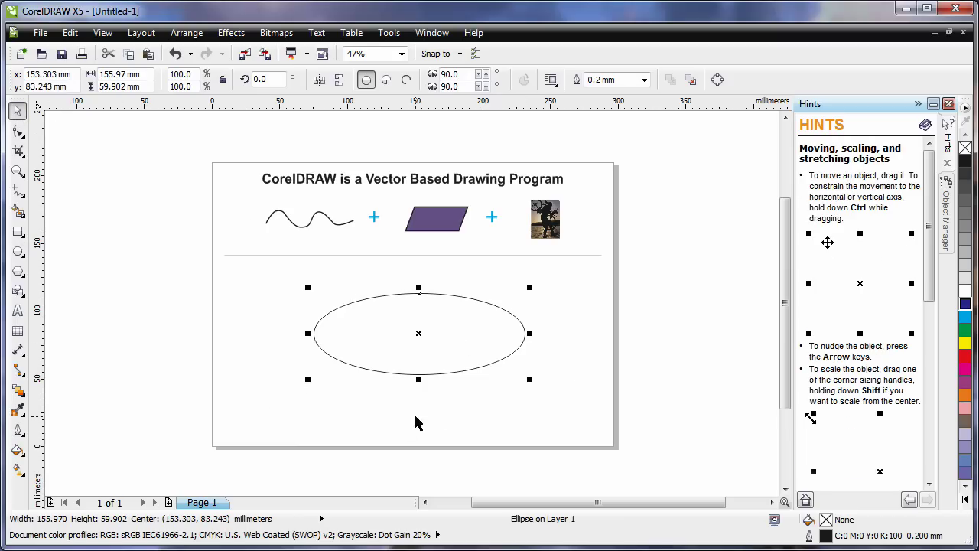
mouse_move(418, 334)
left_mouse_down()
mouse_move(352, 319)
mouse_move(425, 343)
left_mouse_up()
left_click_drag(537, 387, 574, 421)
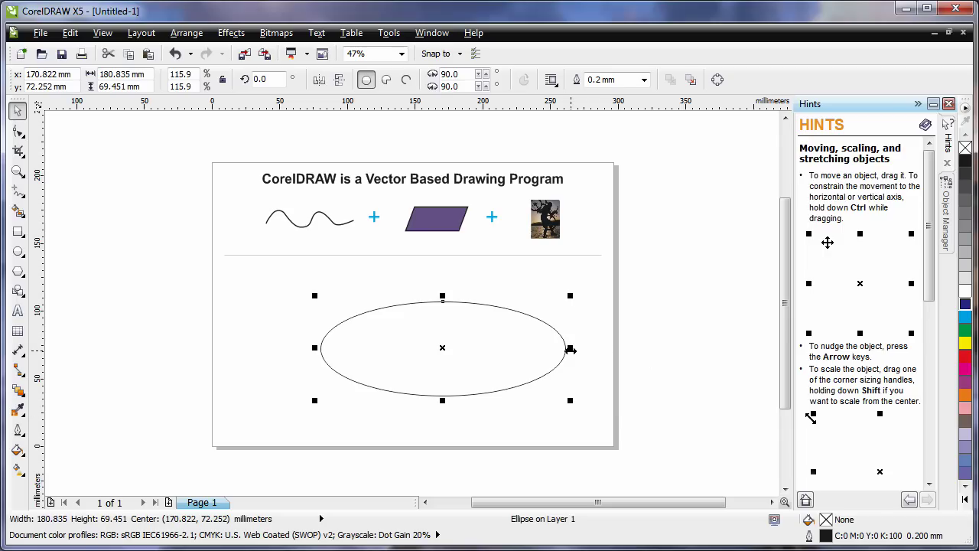
left_click_drag(574, 350, 602, 349)
mouse_move(461, 397)
left_mouse_down()
mouse_move(463, 341)
mouse_move(462, 415)
left_mouse_up()
Delete the old ellipse and draw a 113 mm circle in the lower-left of the page
key("Delete")
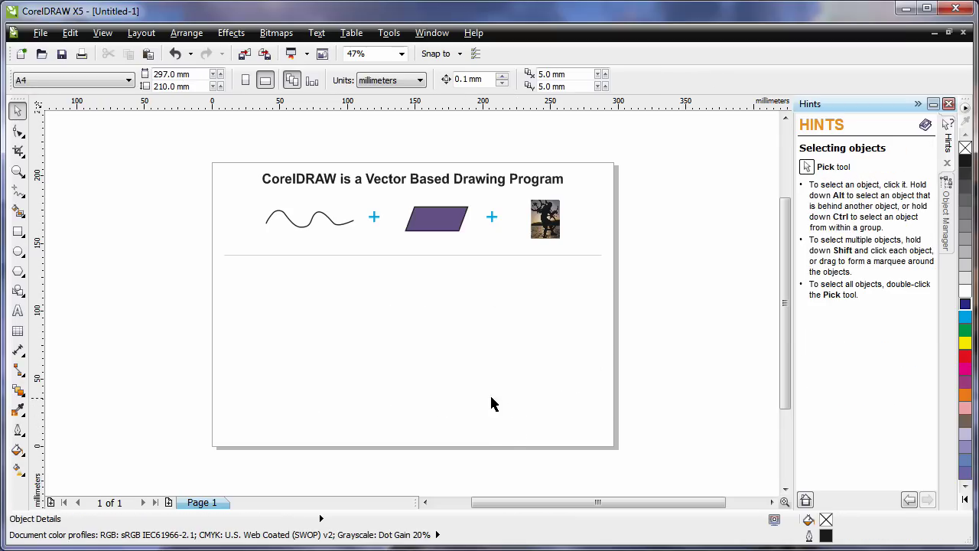
left_click(18, 252)
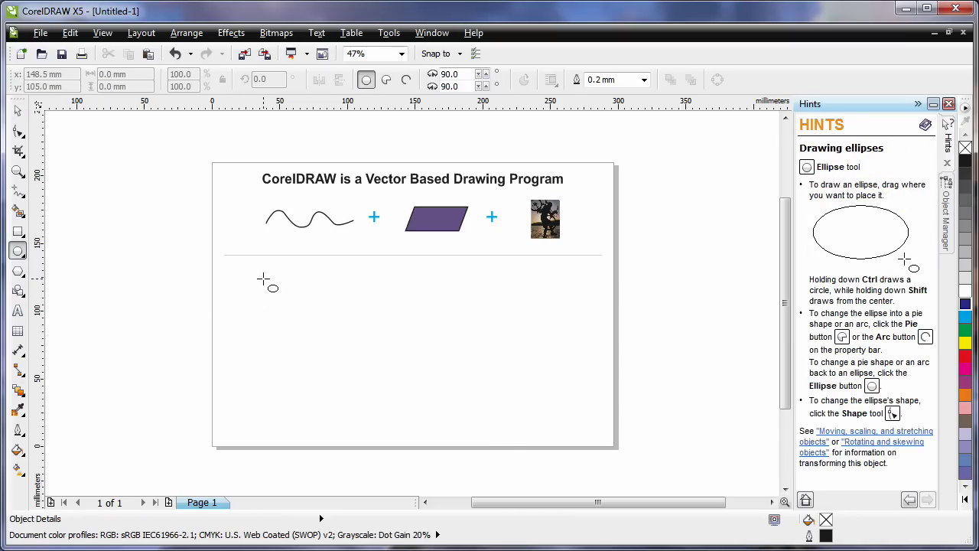
left_click_drag(262, 278, 415, 411)
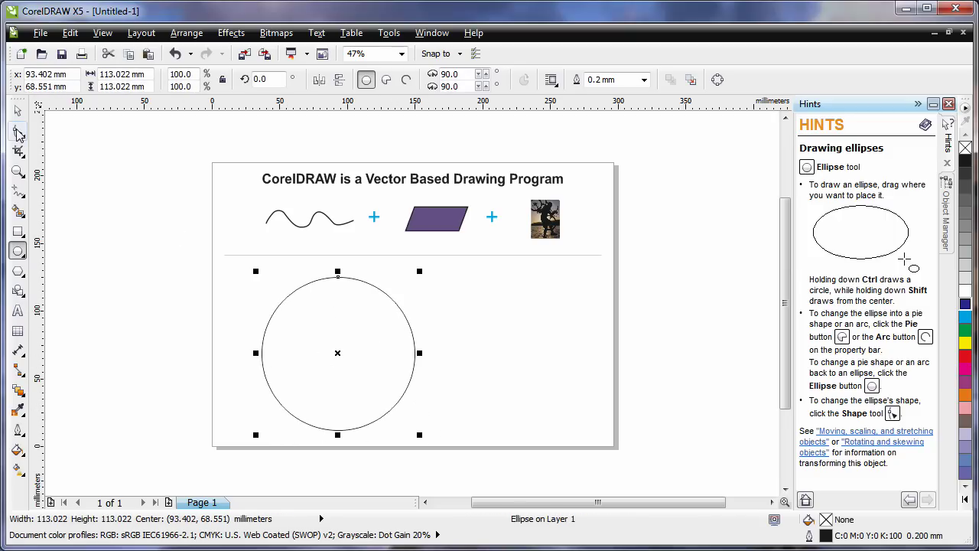
left_click(19, 132)
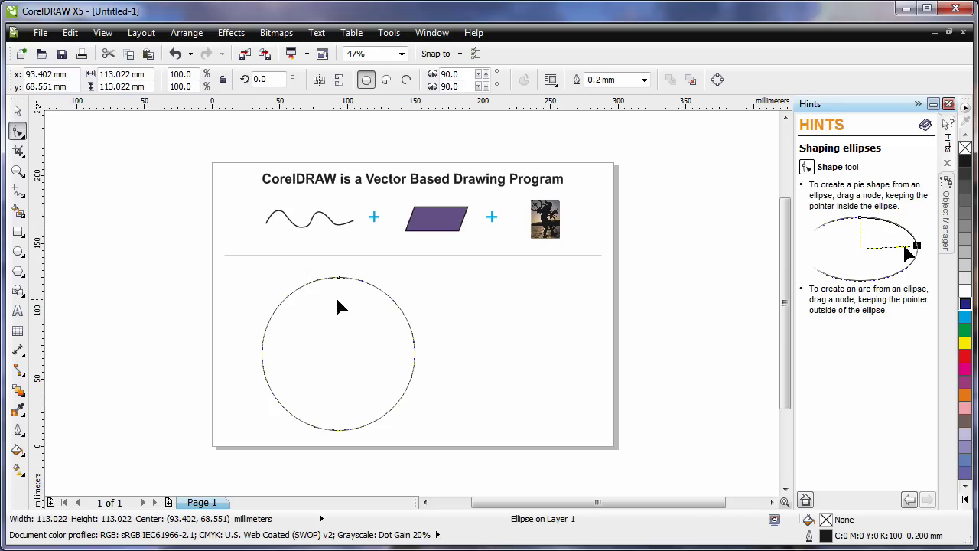
Drag the circle's node into a pie spanning 24.677° to 331.699°, leaving a wedge mouth
left_click_drag(338, 279, 471, 430)
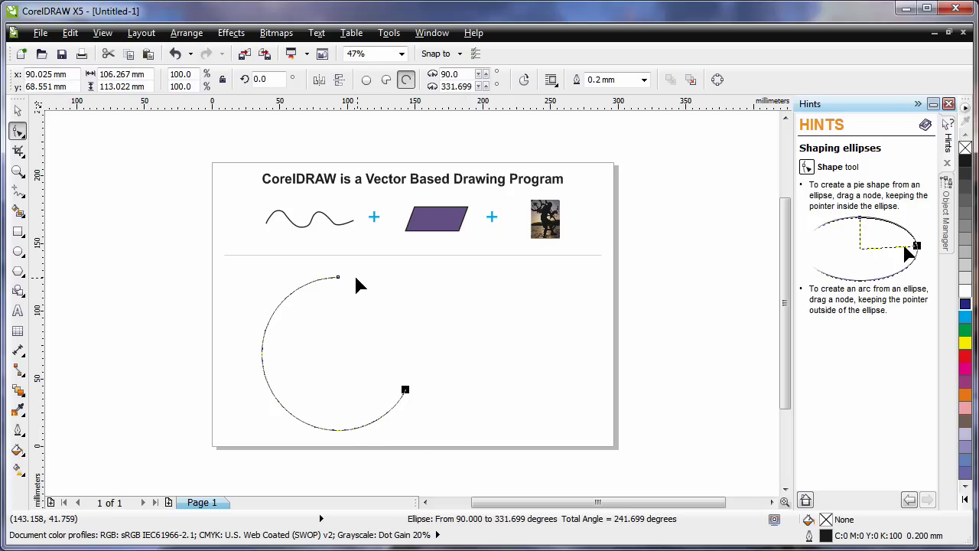
left_click_drag(339, 280, 407, 321)
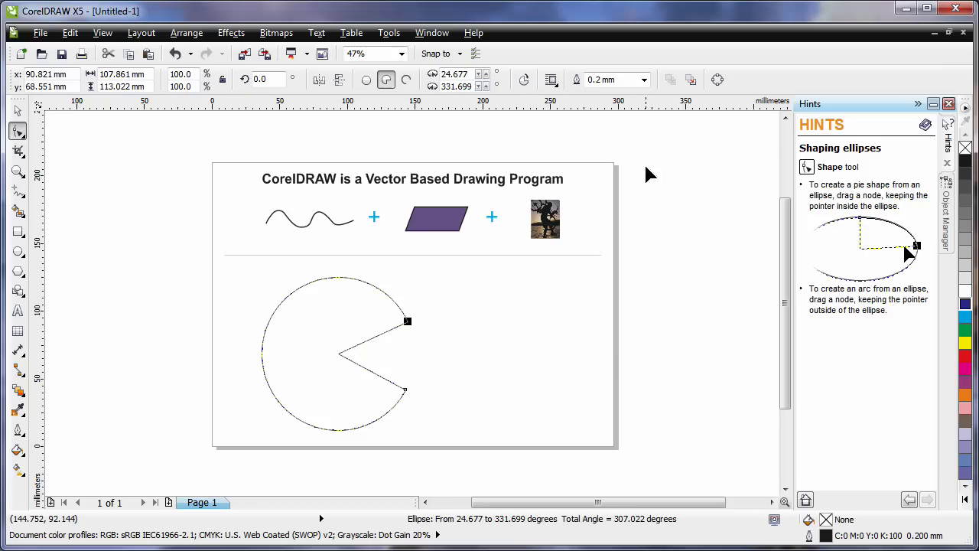
Give the pie a cyan-blue fill and a 2.5 mm red outline
left_click(645, 81)
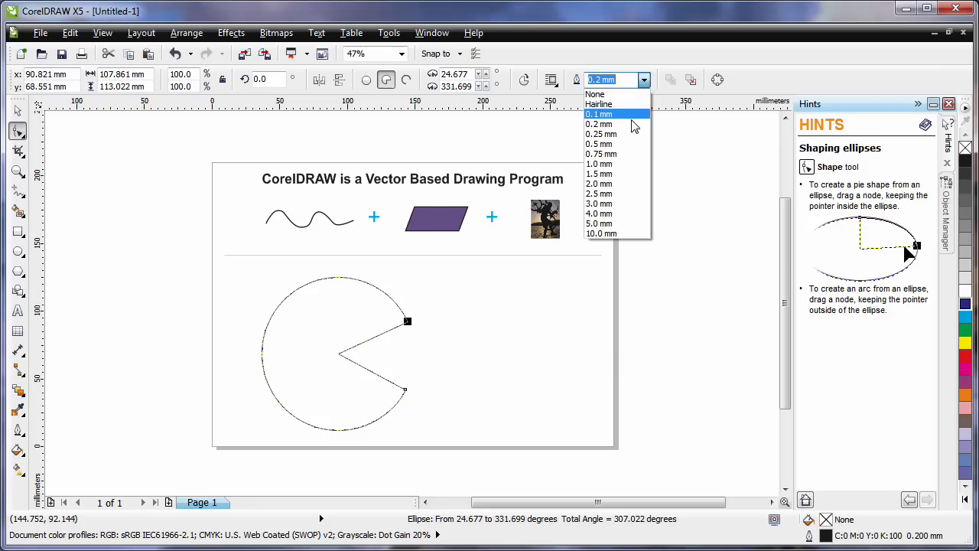
left_click(621, 194)
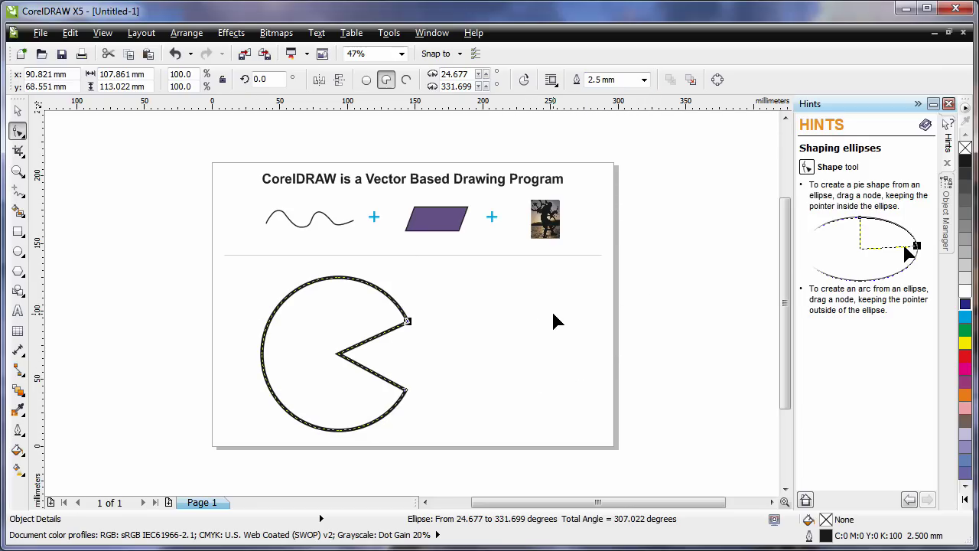
left_click(966, 320)
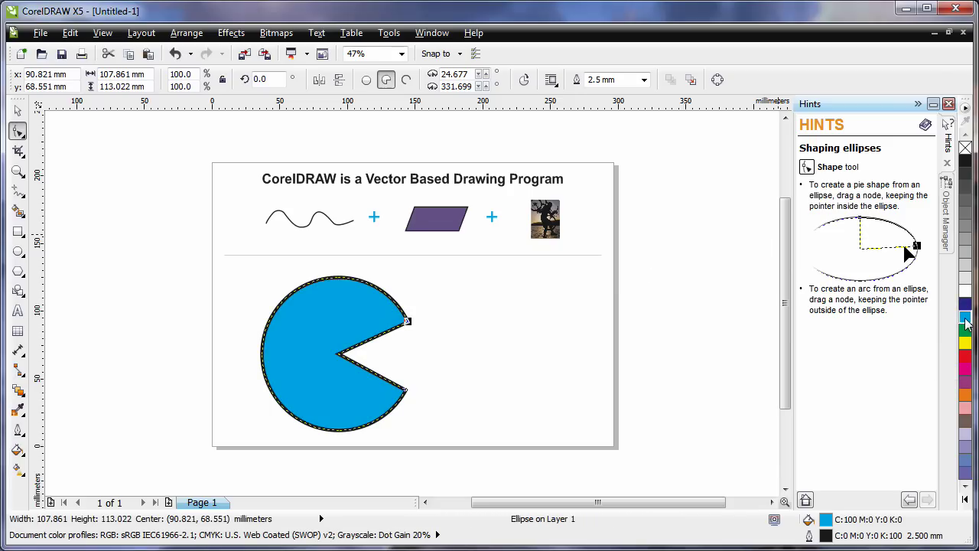
right_click(966, 362)
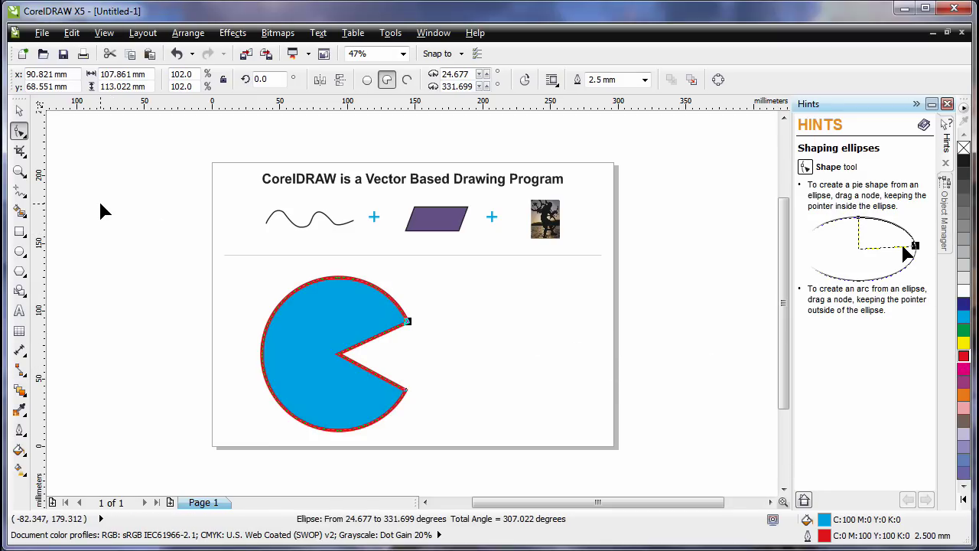
left_click(20, 231)
left_click(20, 274)
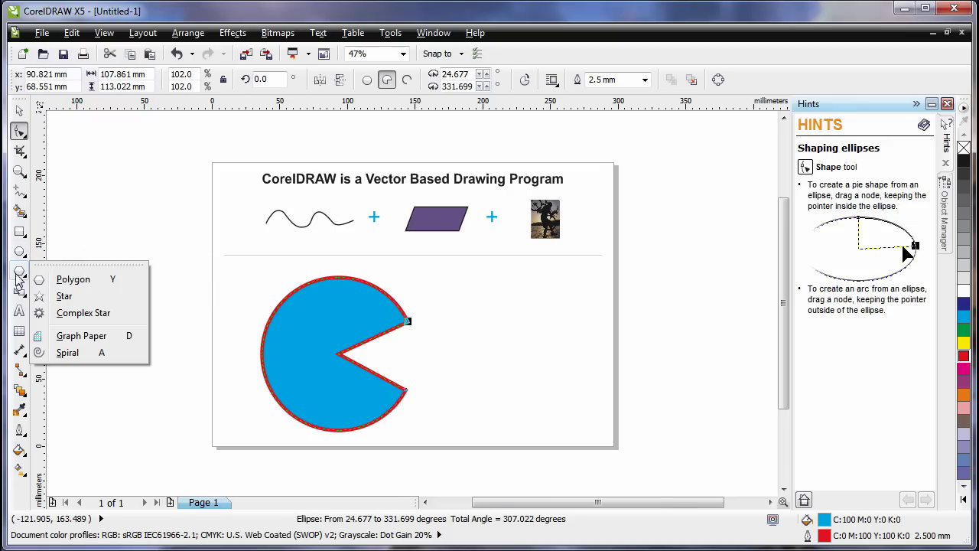
left_click(18, 274)
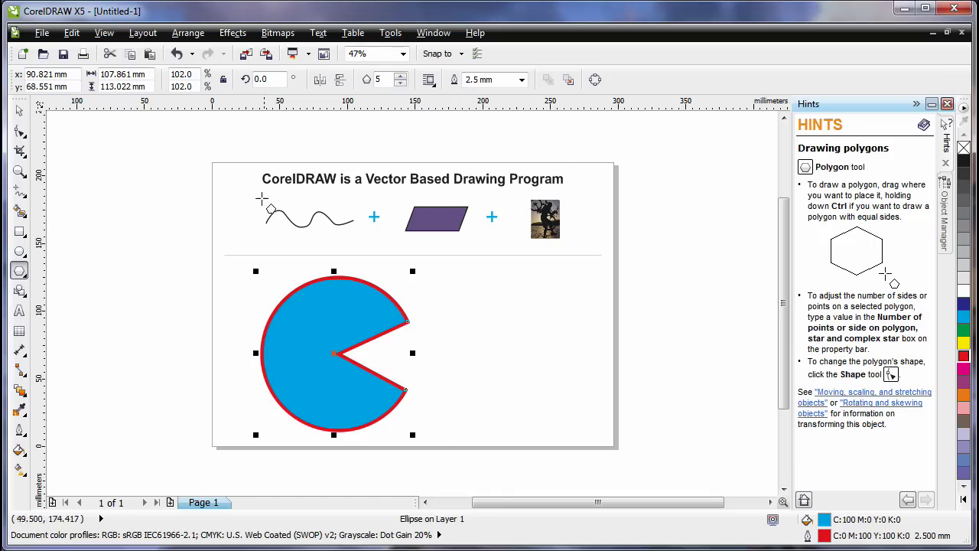
left_click(21, 113)
left_click(120, 208)
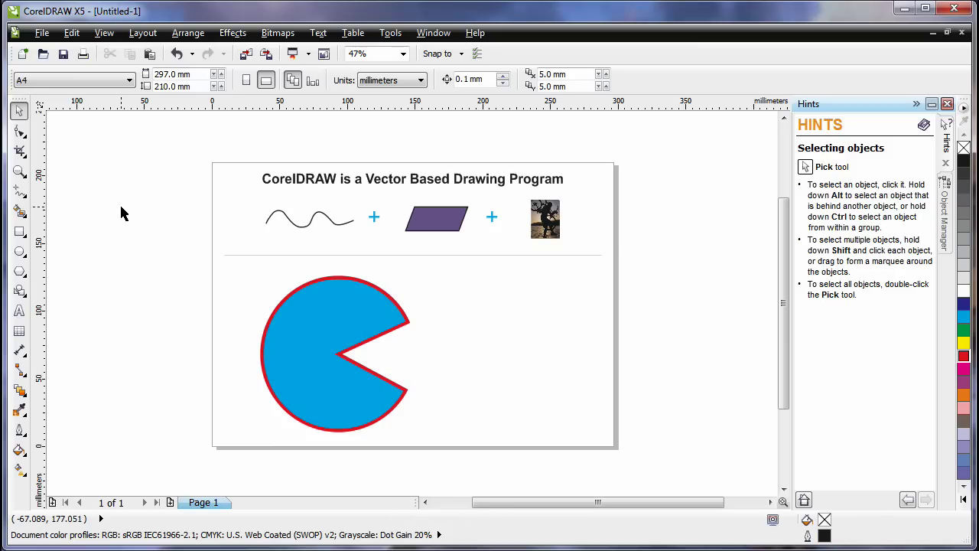